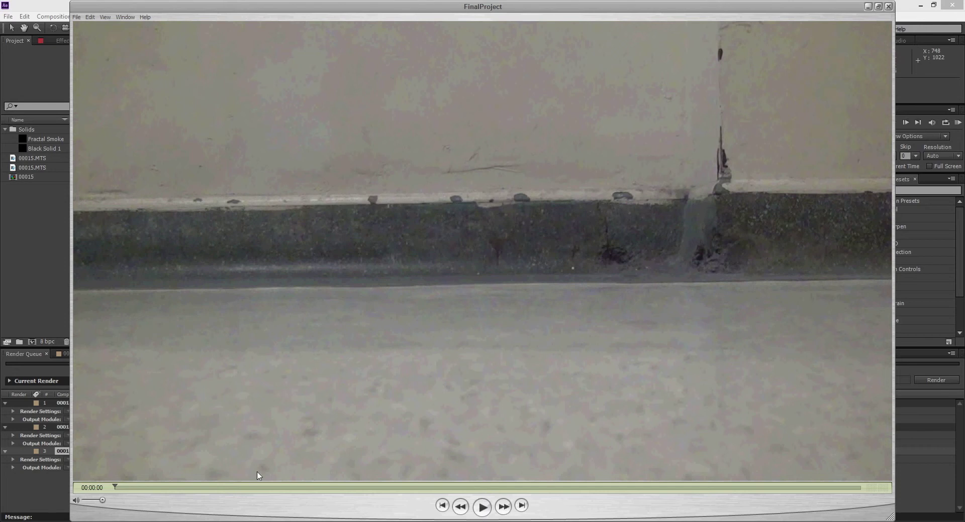
Play and scrub the rendered FinalProject video around the footstep to examine the smoke effect
{"action": "left_click_drag", "start_coordinate": [122, 492], "coordinate": [303, 503]}
{"action": "key", "text": "space"}
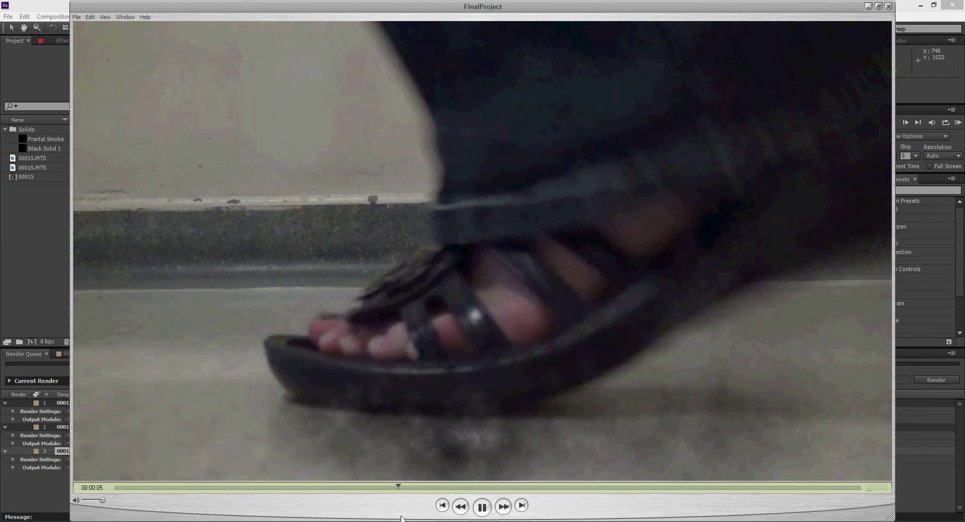
{"action": "key", "text": "space"}
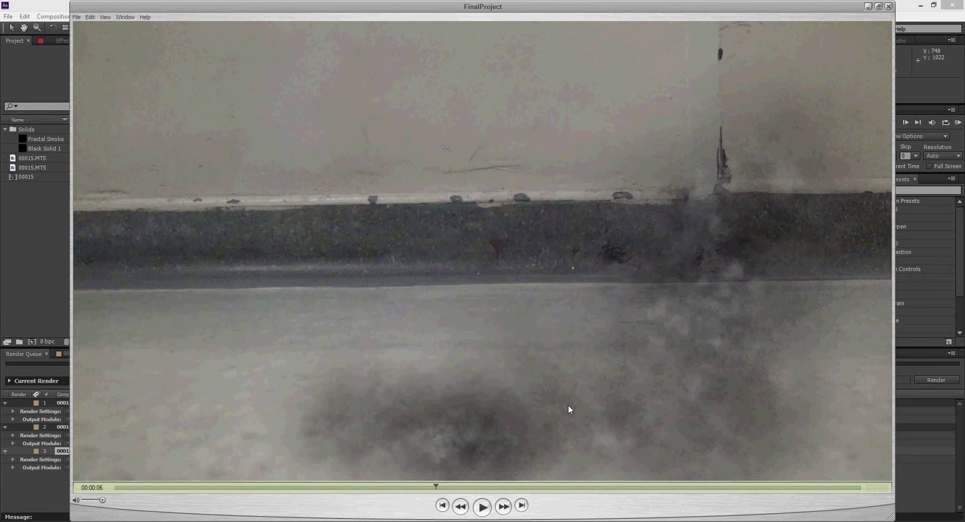
{"action": "left_click_drag", "start_coordinate": [436, 490], "coordinate": [302, 487]}
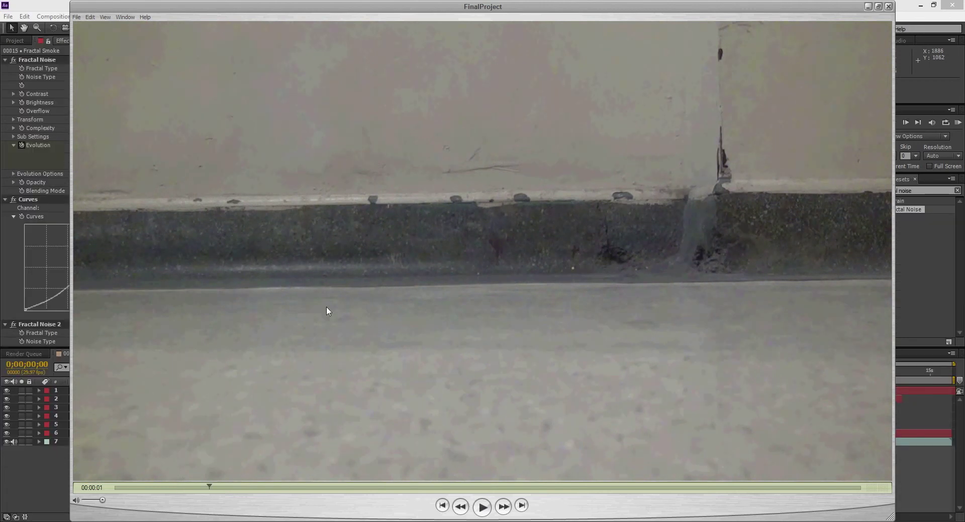
Switch to After Effects and create a black 1920 × 1080 px solid named Black Solid 4 in composition 00015
{"action": "left_click", "coordinate": [54, 477]}
{"action": "left_click", "coordinate": [86, 17]}
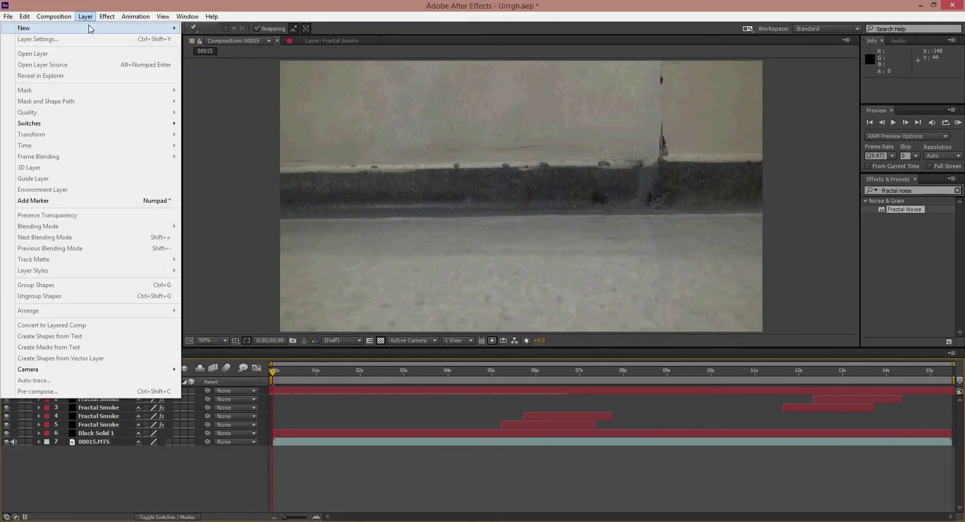
{"action": "mouse_move", "coordinate": [97, 31]}
{"action": "left_click", "coordinate": [251, 39]}
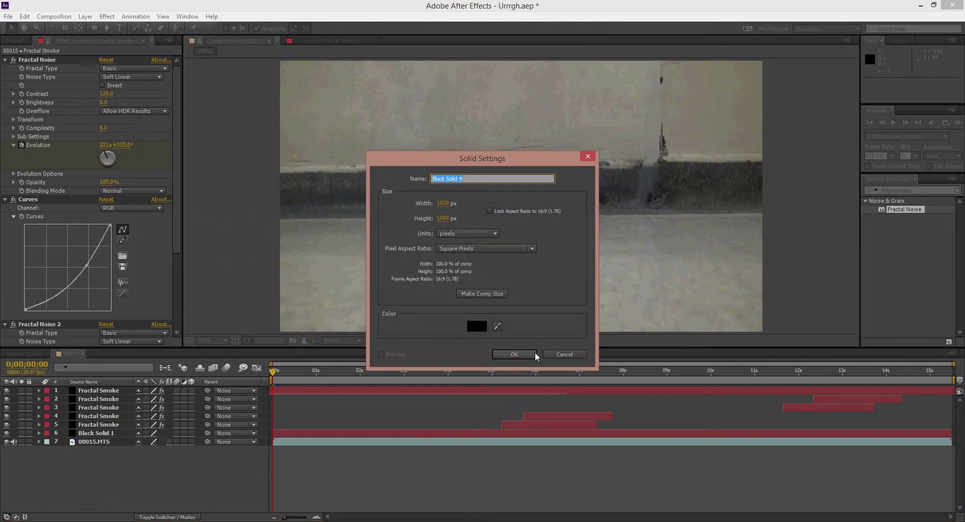
{"action": "left_click", "coordinate": [507, 356]}
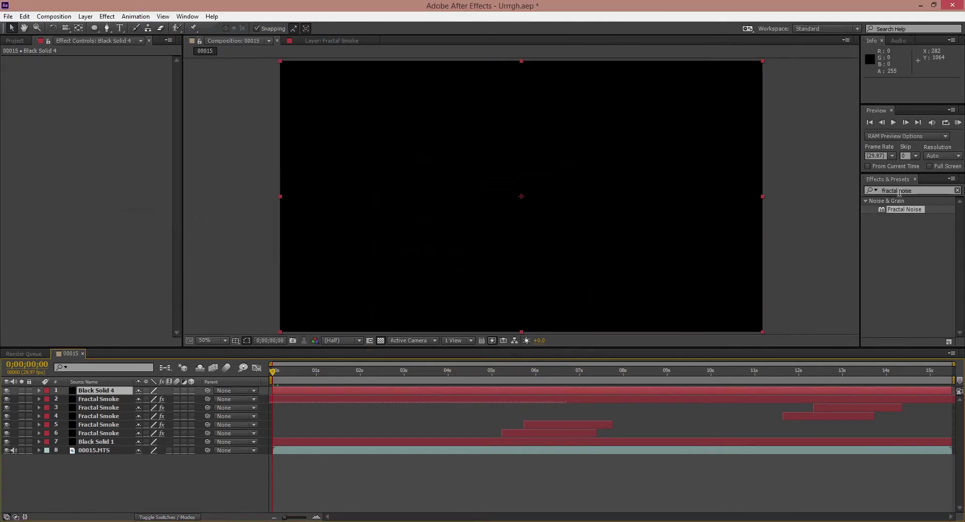
Apply the Fractal Noise effect to Black Solid 4 and scrub the timeline to check the noise
{"action": "left_click_drag", "start_coordinate": [899, 210], "coordinate": [122, 393]}
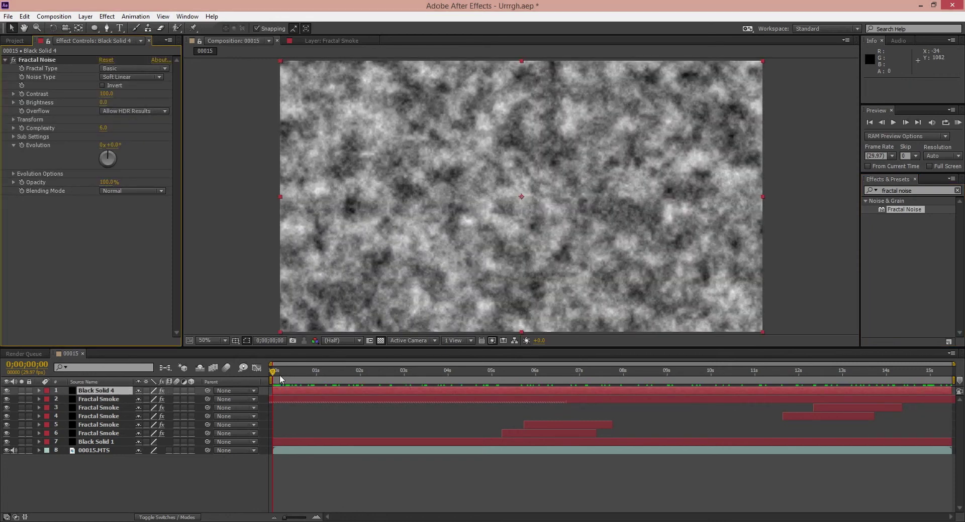
{"action": "left_click_drag", "start_coordinate": [273, 376], "coordinate": [769, 376]}
{"action": "left_click_drag", "start_coordinate": [753, 417], "coordinate": [266, 382]}
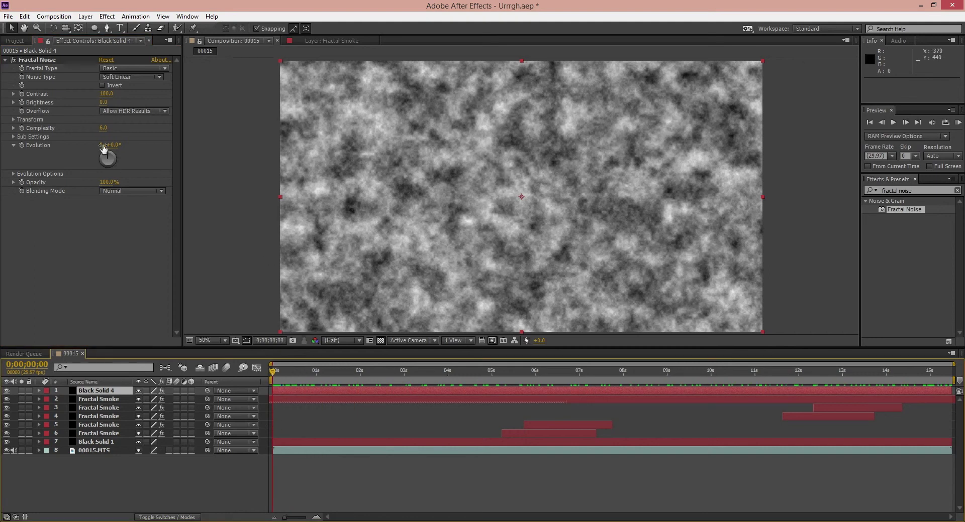
Animate the Fractal Noise Evolution from 0x at the composition start to 60x at 0;00;15;14 and scrub back
{"action": "left_click", "coordinate": [22, 148]}
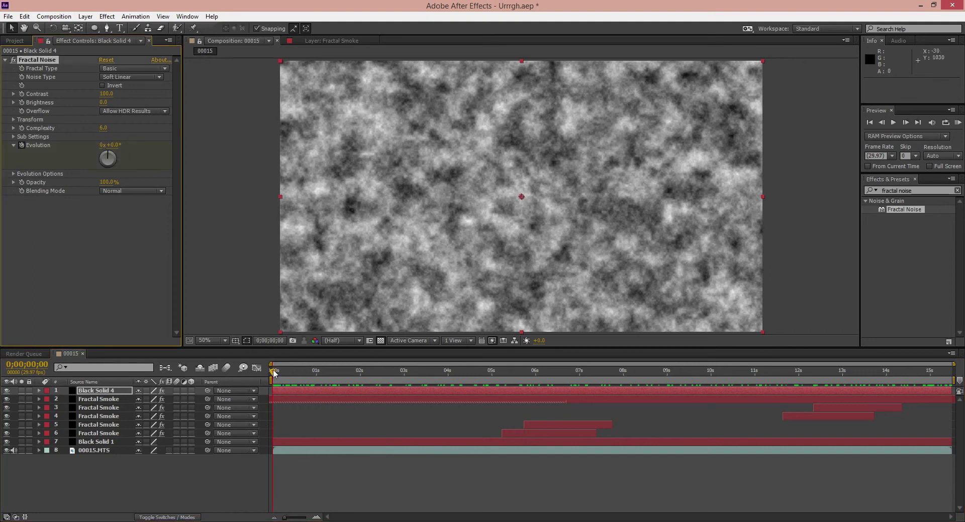
{"action": "left_click_drag", "start_coordinate": [274, 373], "coordinate": [950, 373]}
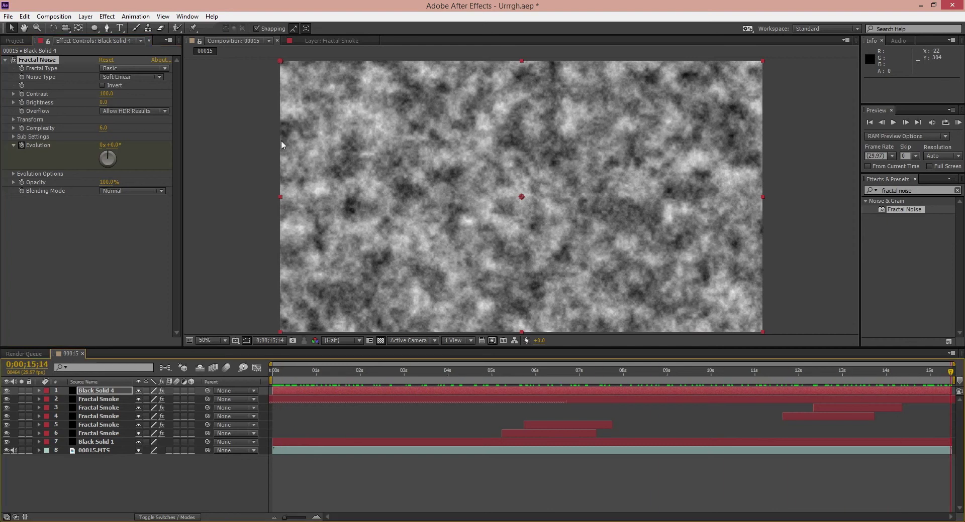
{"action": "left_click_drag", "start_coordinate": [111, 148], "coordinate": [130, 150]}
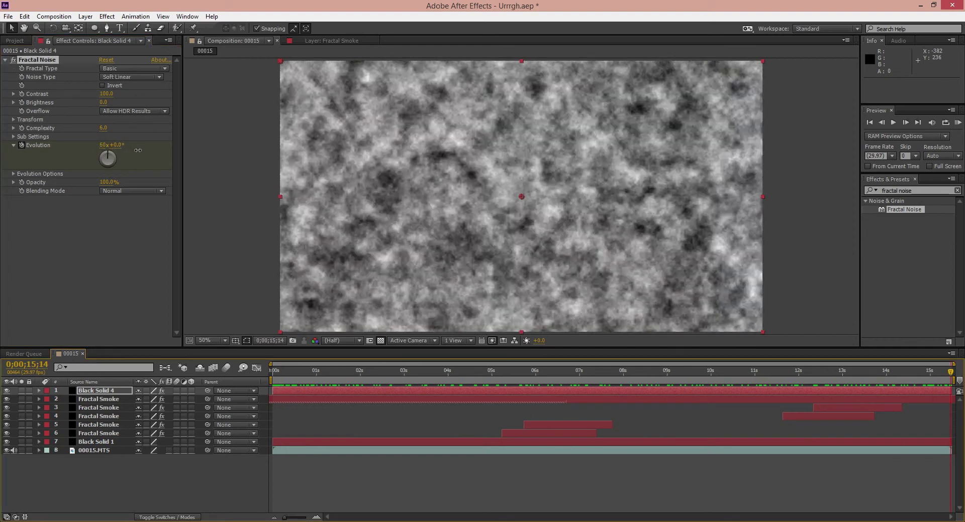
{"action": "left_click_drag", "start_coordinate": [950, 376], "coordinate": [275, 396]}
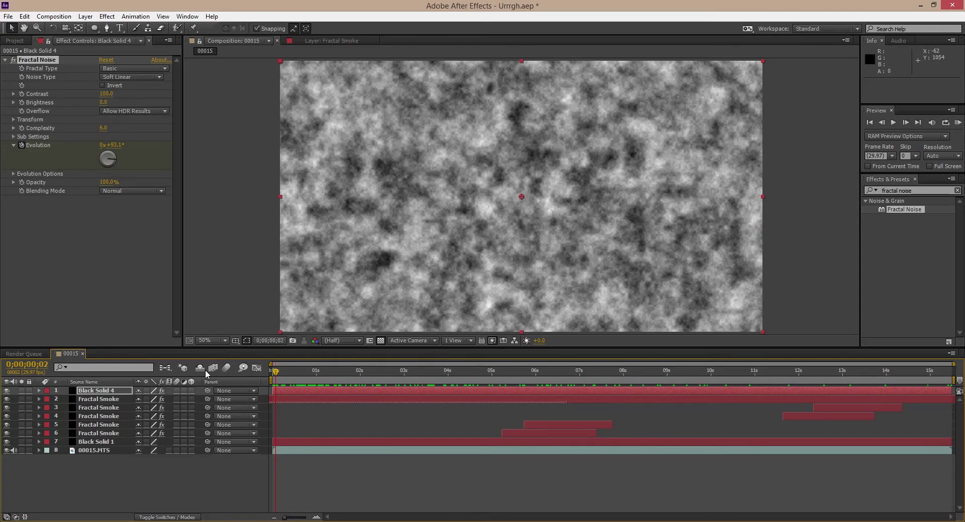
Move Black Solid 4 beneath the 00015.MTS footage layer and choose the Ellipse mask tool
{"action": "left_click", "coordinate": [101, 393]}
{"action": "left_click_drag", "start_coordinate": [100, 394], "coordinate": [98, 454]}
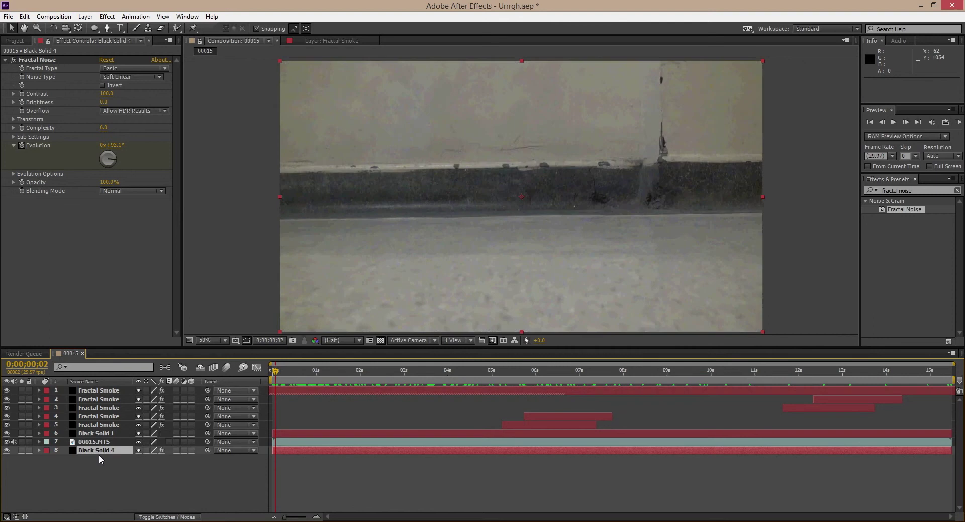
{"action": "left_click", "coordinate": [94, 28]}
{"action": "left_click_drag", "start_coordinate": [95, 29], "coordinate": [151, 50]}
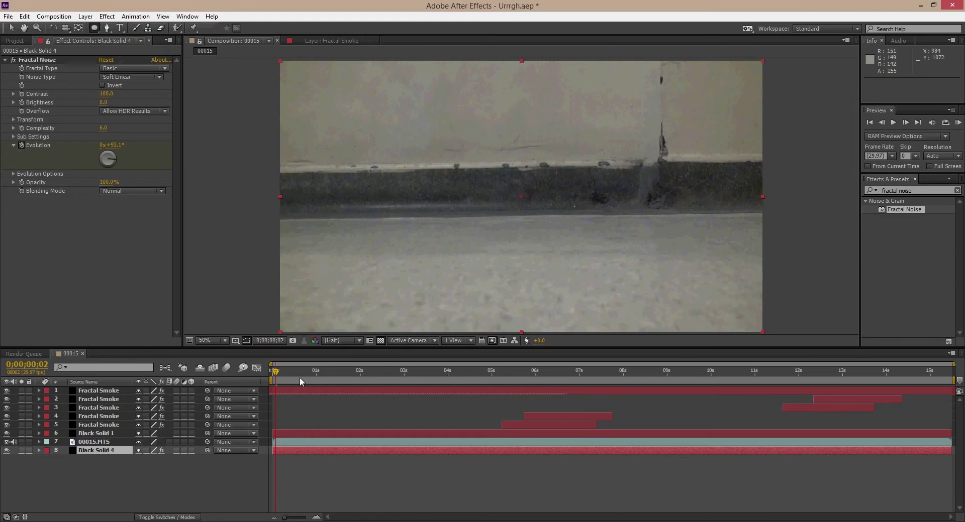
Go to the foot landing at 0;00;05;08 and hide the Fractal Smoke layers 4 and 5
{"action": "left_click_drag", "start_coordinate": [277, 372], "coordinate": [505, 391]}
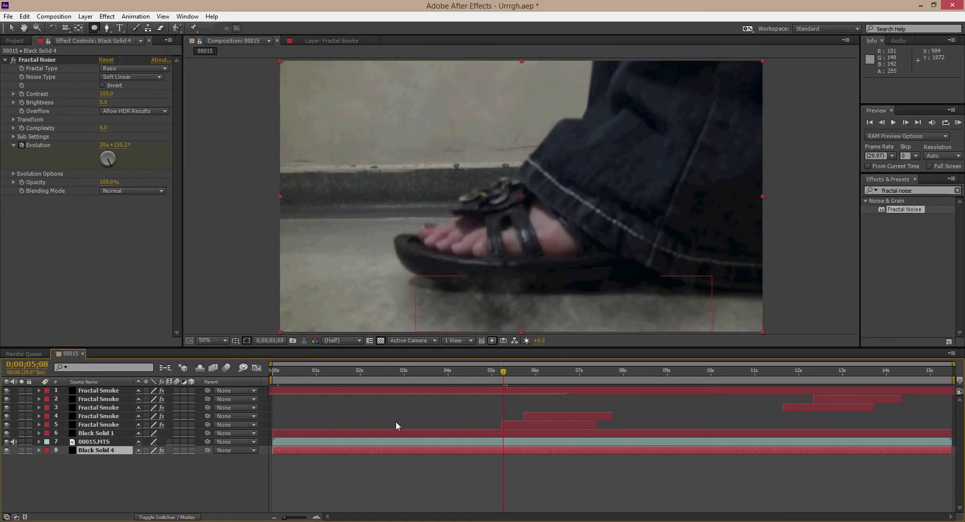
{"action": "left_click", "coordinate": [7, 415]}
{"action": "left_click", "coordinate": [7, 425]}
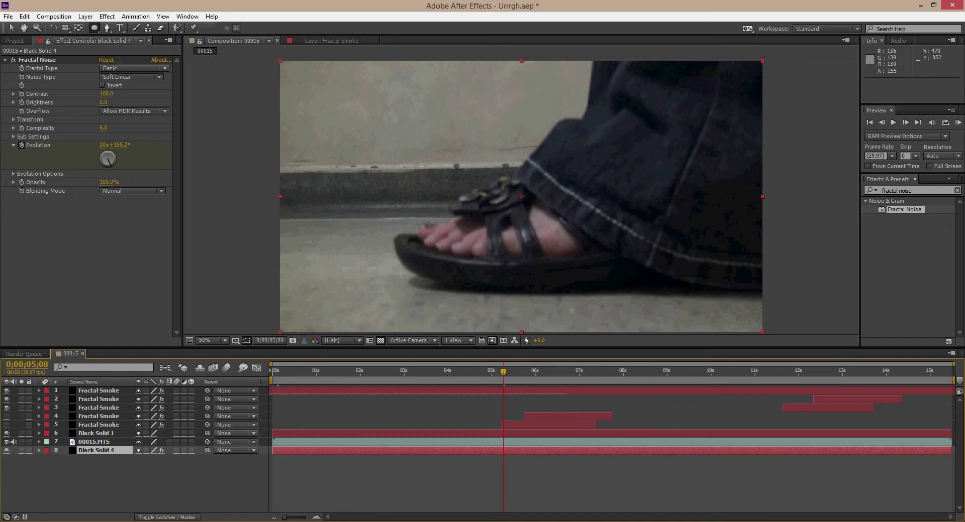
Draw eleven elliptical masks of varied sizes on Black Solid 4 along the floor beneath the sandal
{"action": "mouse_move", "coordinate": [386, 278]}
{"action": "left_mouse_down"}
{"action": "mouse_move", "coordinate": [451, 310]}
{"action": "mouse_move", "coordinate": [520, 299]}
{"action": "mouse_move", "coordinate": [591, 323]}
{"action": "mouse_move", "coordinate": [651, 328]}
{"action": "left_mouse_up"}
{"action": "left_click_drag", "start_coordinate": [642, 293], "coordinate": [704, 319]}
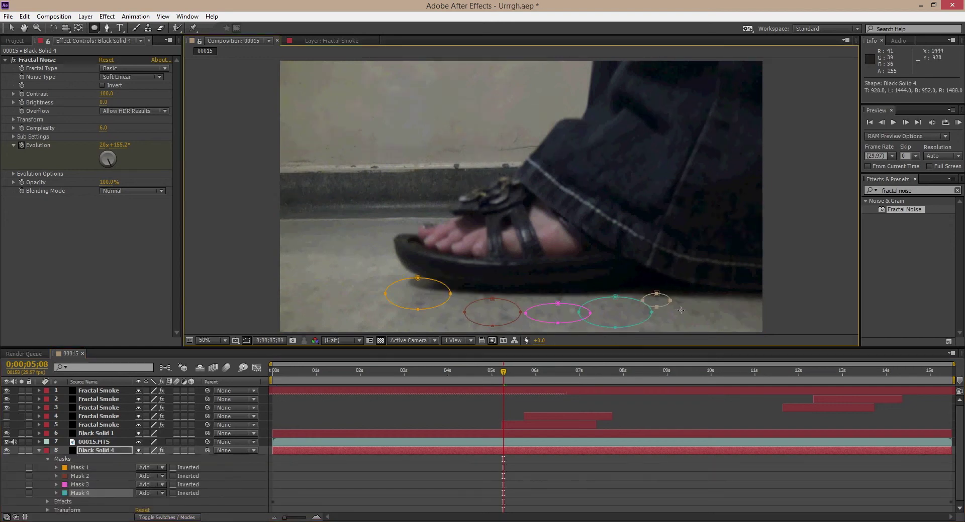
{"action": "left_click_drag", "start_coordinate": [501, 287], "coordinate": [556, 312]}
{"action": "left_click_drag", "start_coordinate": [436, 298], "coordinate": [498, 332]}
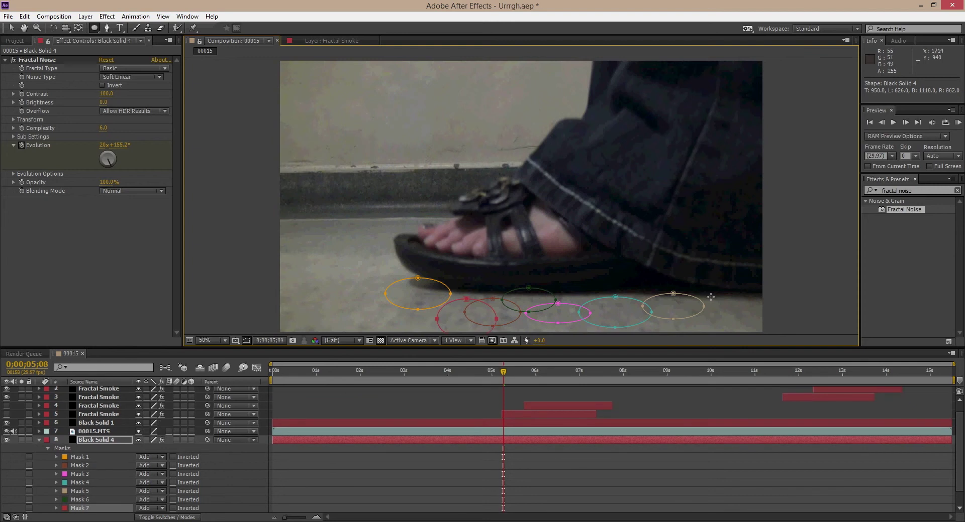
{"action": "left_click_drag", "start_coordinate": [708, 300], "coordinate": [713, 335]}
{"action": "left_click_drag", "start_coordinate": [738, 297], "coordinate": [746, 316]}
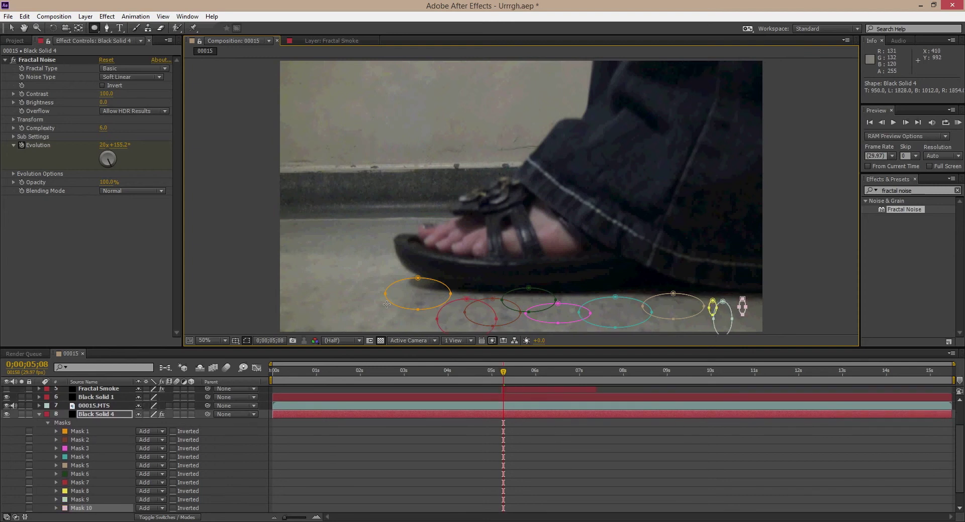
{"action": "left_click_drag", "start_coordinate": [380, 316], "coordinate": [440, 343]}
Set the Mask Feather of all eleven masks on Black Solid 4 to 225 pixels
{"action": "left_click", "coordinate": [85, 424]}
{"action": "scroll", "coordinate": [98, 477], "scroll_direction": "down", "scroll_amount": 1}
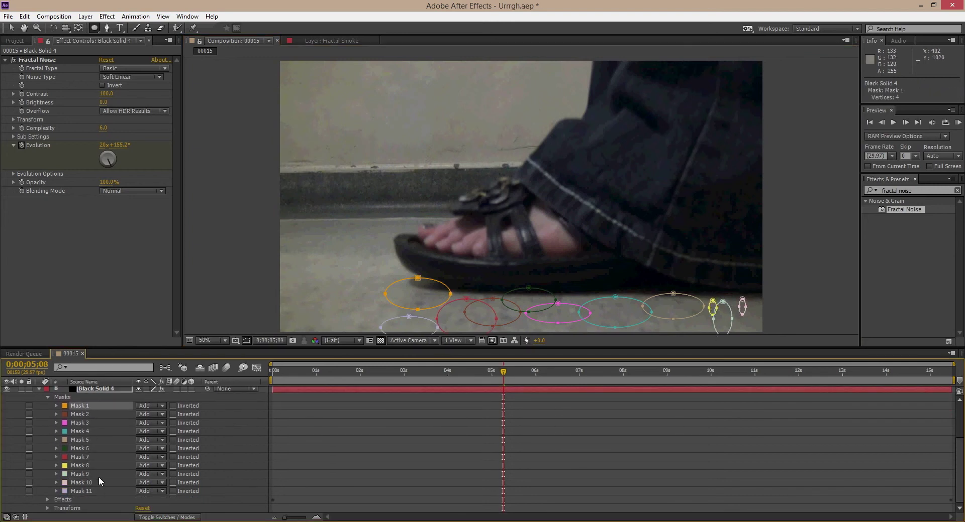
{"action": "left_click", "coordinate": [89, 491], "text": "shift"}
{"action": "key", "text": "f"}
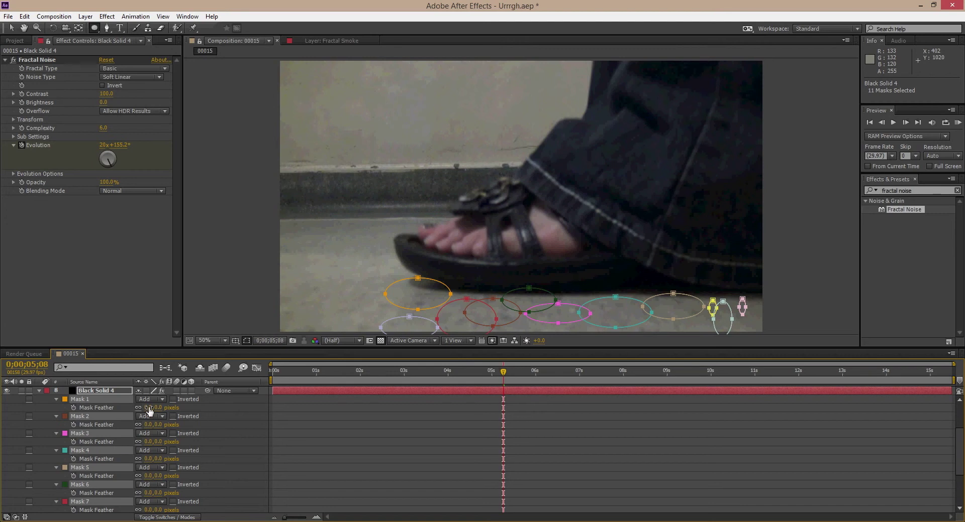
{"action": "left_click_drag", "start_coordinate": [149, 411], "coordinate": [246, 411]}
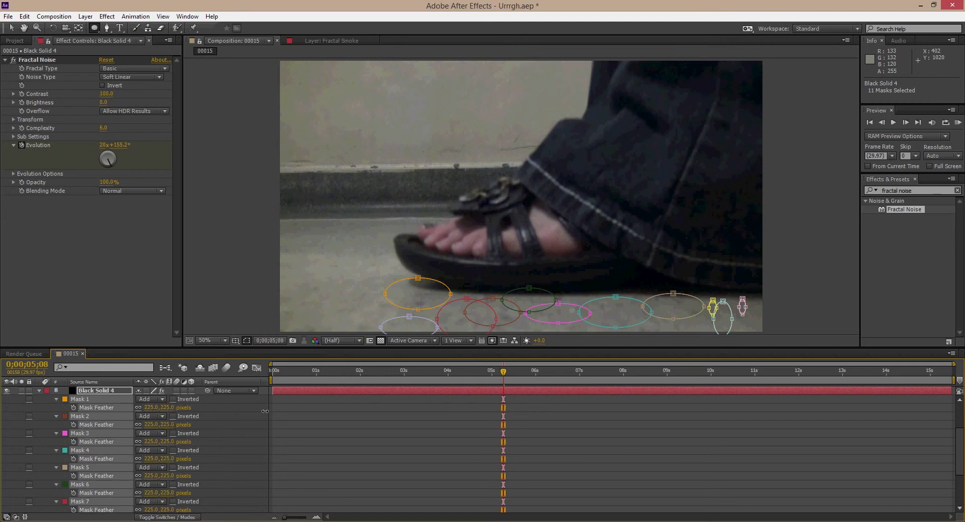
Move Black Solid 4 to the top of the layer stack
{"action": "scroll", "coordinate": [180, 430], "scroll_direction": "up", "scroll_amount": 3}
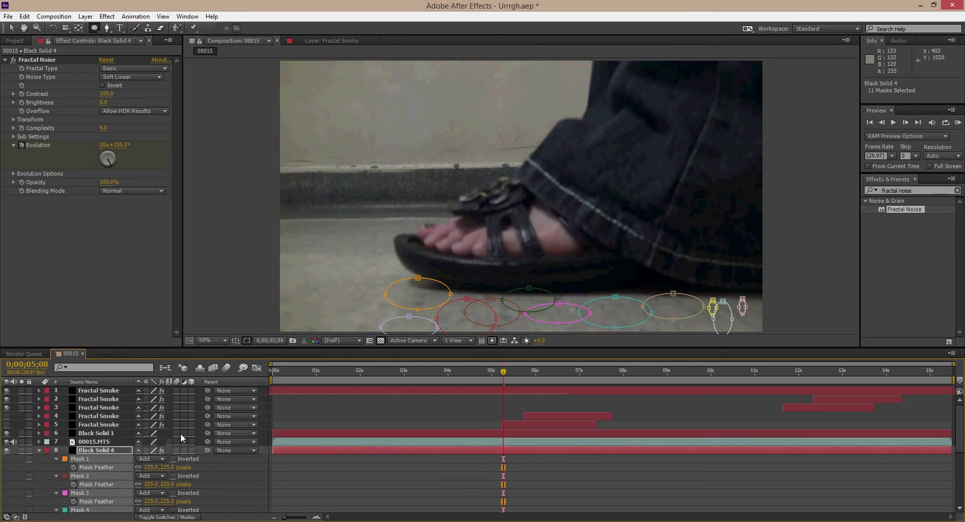
{"action": "left_click", "coordinate": [100, 450]}
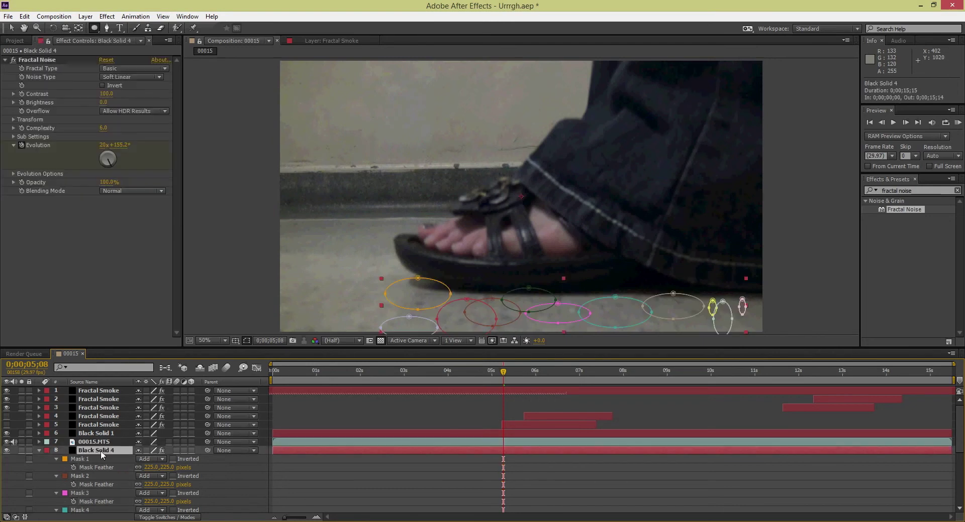
{"action": "left_click_drag", "start_coordinate": [100, 451], "coordinate": [104, 387]}
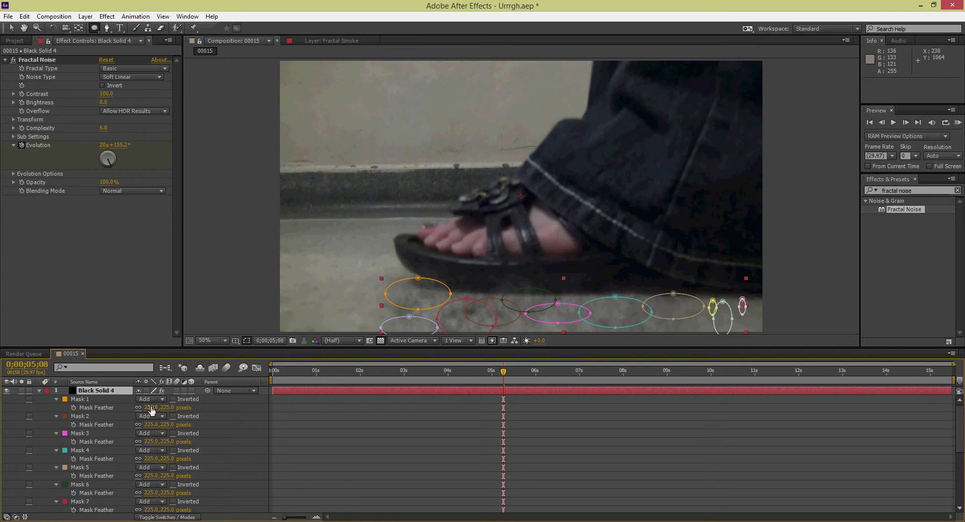
Set the Mask Feather of Mask 1 on Black Solid 4 to 455 pixels
{"action": "left_click_drag", "start_coordinate": [151, 409], "coordinate": [156, 408]}
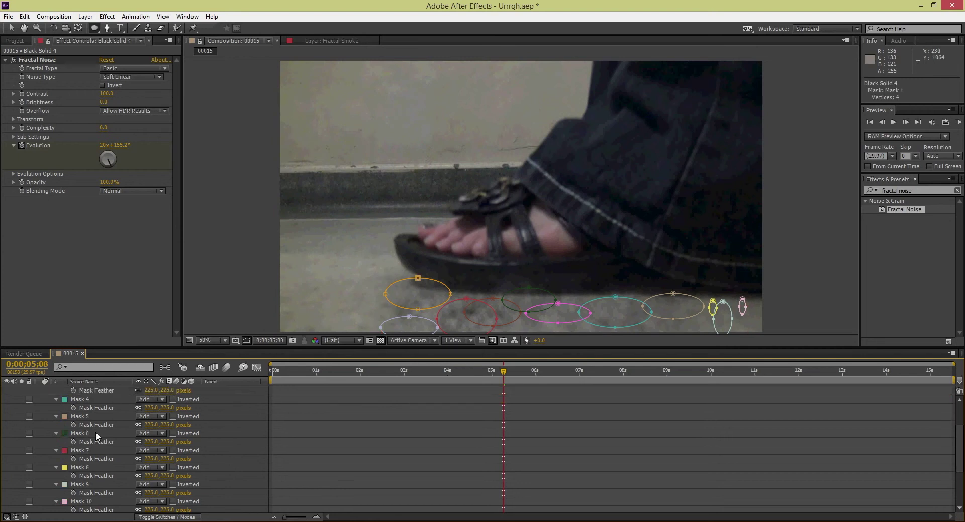
{"action": "scroll", "coordinate": [96, 432], "scroll_direction": "down", "scroll_amount": 2}
{"action": "key", "text": "f"}
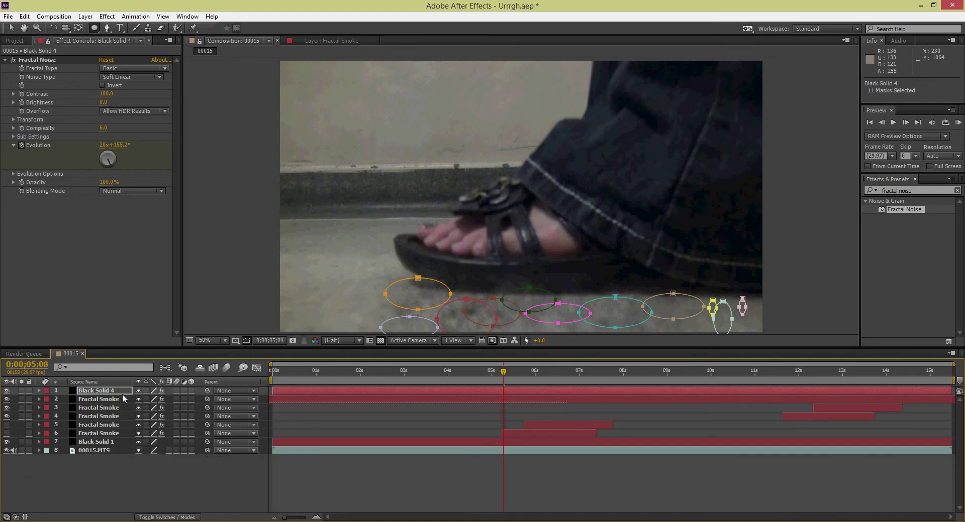
{"action": "key", "text": "f"}
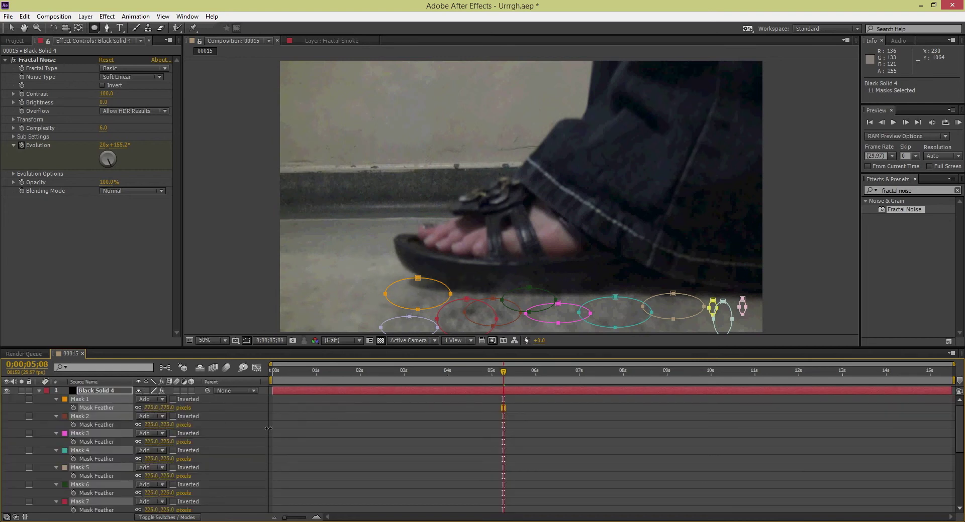
{"action": "left_click_drag", "start_coordinate": [268, 428], "coordinate": [217, 432]}
{"action": "left_click", "coordinate": [92, 400]}
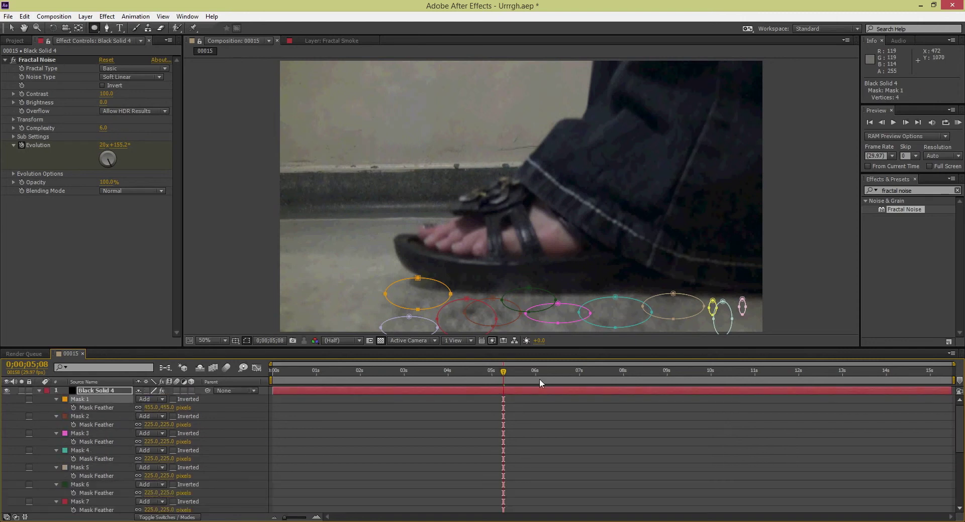
Trim Black Solid 4 to start at 0;00;05;09 and end at 0;00;07;01
{"action": "left_click_drag", "start_coordinate": [503, 373], "coordinate": [503, 429]}
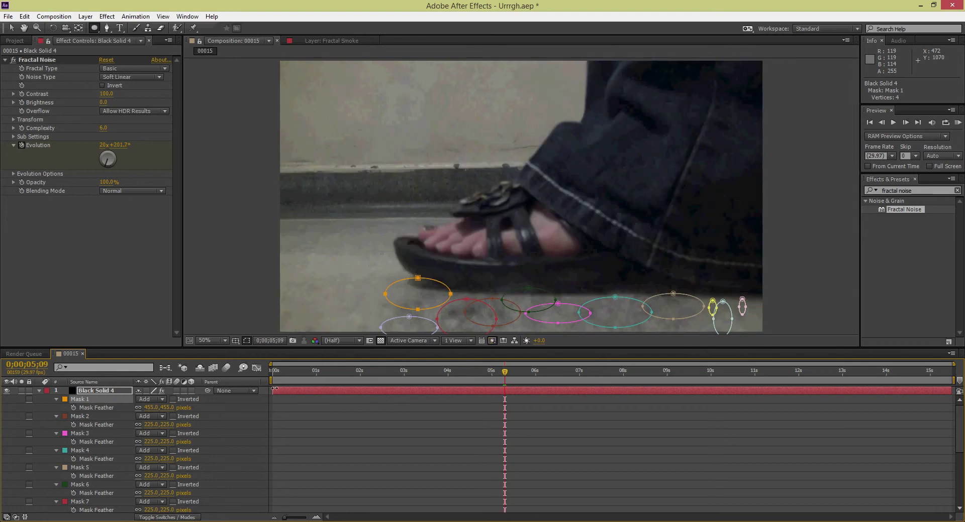
{"action": "left_click_drag", "start_coordinate": [274, 391], "coordinate": [505, 399]}
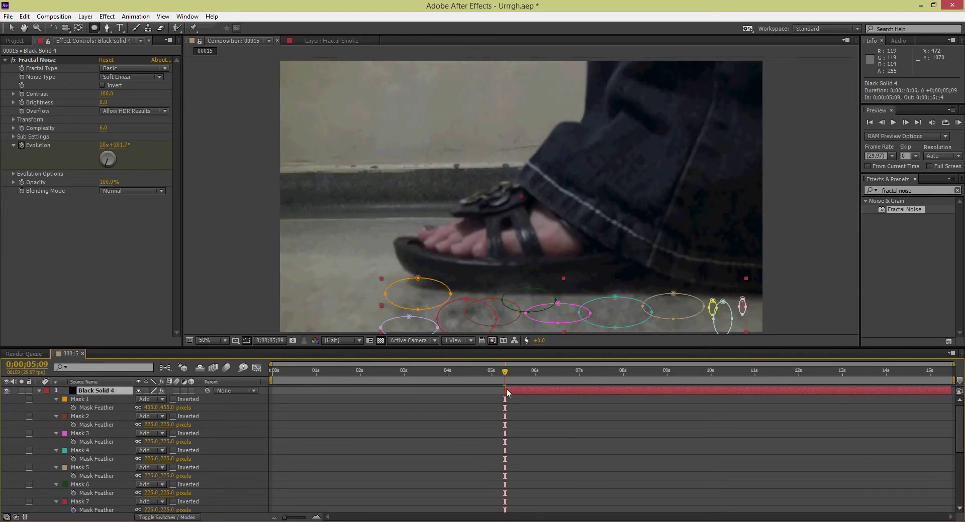
{"action": "key", "text": "space"}
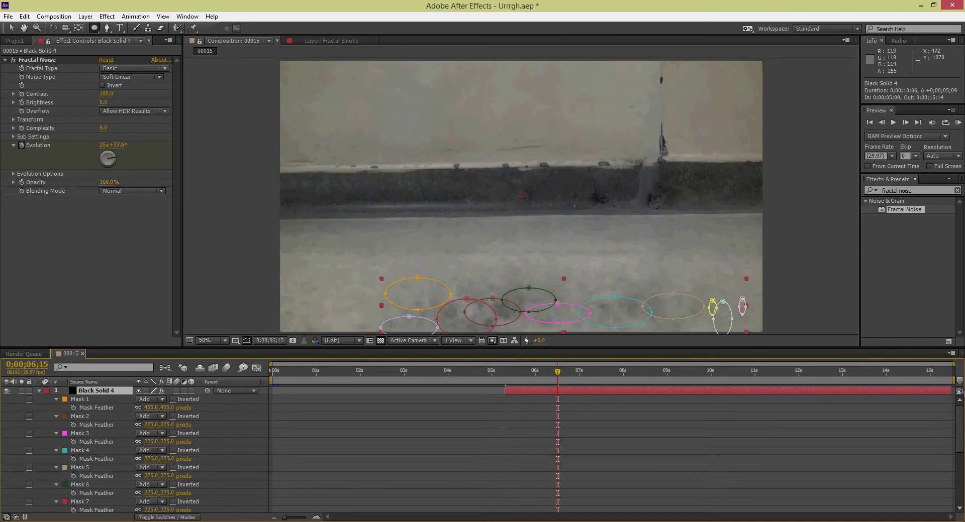
{"action": "left_click_drag", "start_coordinate": [958, 391], "coordinate": [603, 410]}
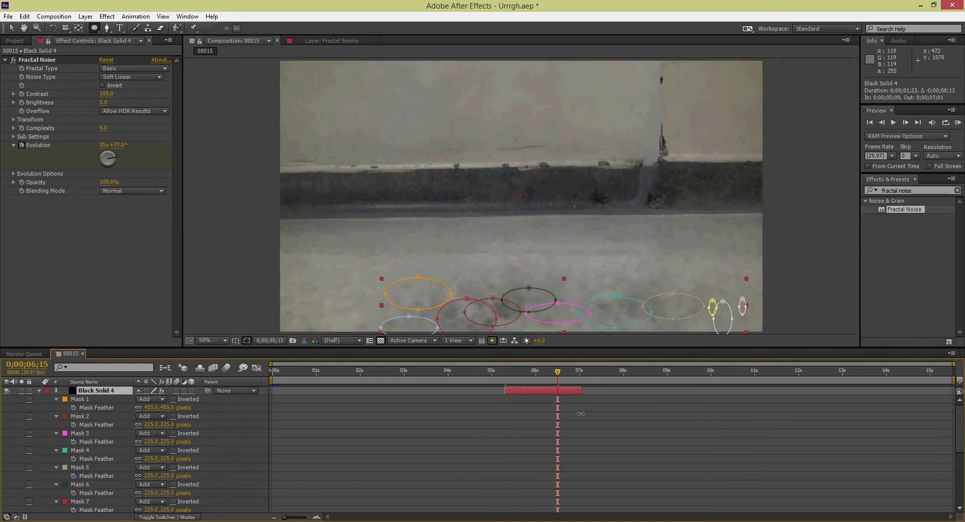
Keyframe the Opacity of Black Solid 4 at 0% at 0;00;05;10 and again at 0;00;07;02
{"action": "left_click_drag", "start_coordinate": [557, 371], "coordinate": [506, 387]}
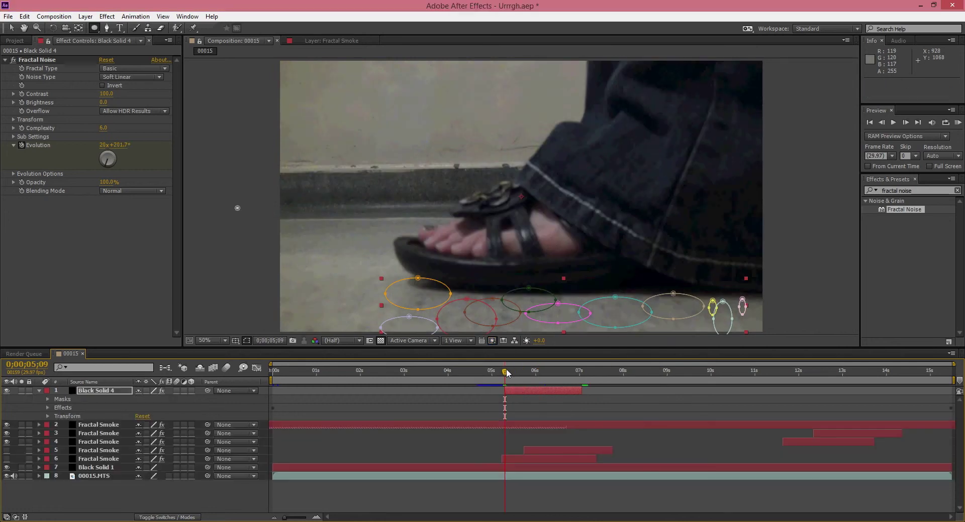
{"action": "mouse_move", "coordinate": [506, 370]}
{"action": "left_mouse_down"}
{"action": "mouse_move", "coordinate": [585, 379]}
{"action": "mouse_move", "coordinate": [508, 388]}
{"action": "left_mouse_up"}
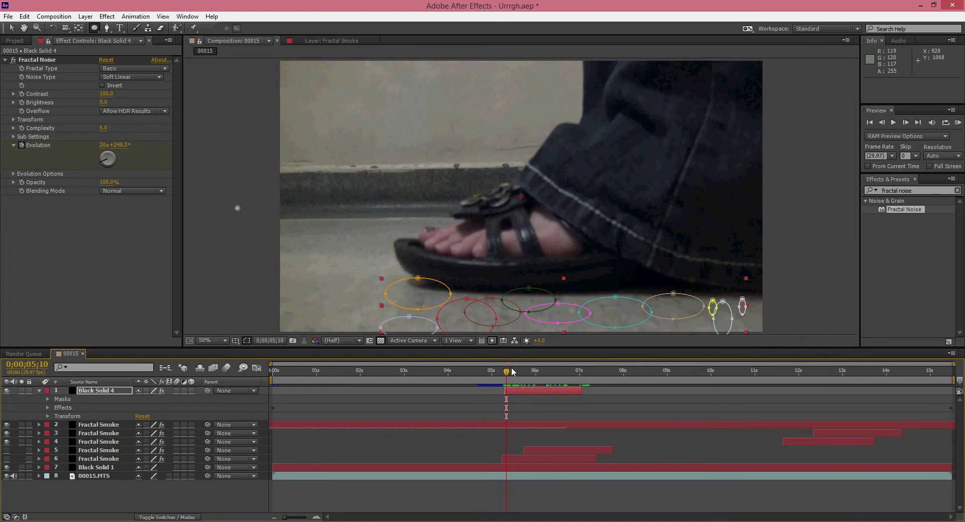
{"action": "left_click", "coordinate": [505, 375]}
{"action": "left_click", "coordinate": [506, 375]}
{"action": "left_click", "coordinate": [47, 417]}
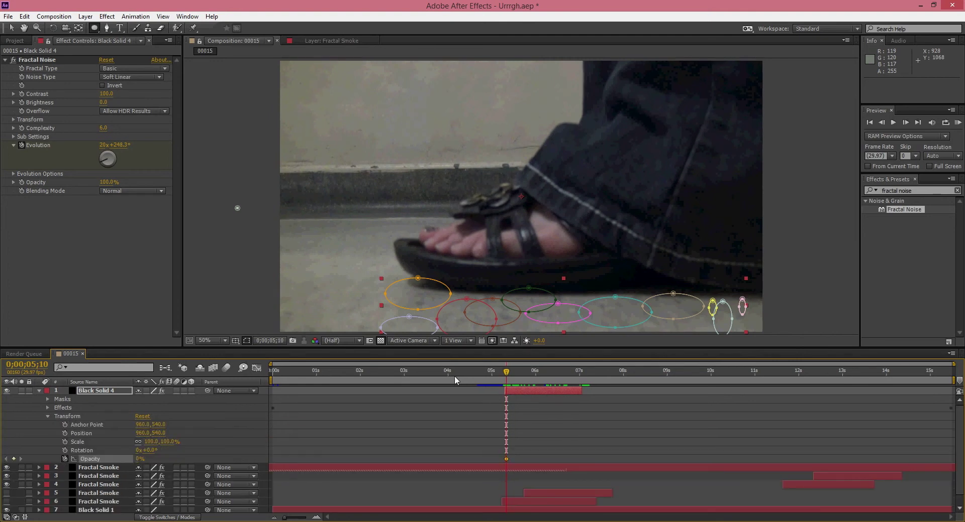
{"action": "left_click_drag", "start_coordinate": [506, 375], "coordinate": [580, 380]}
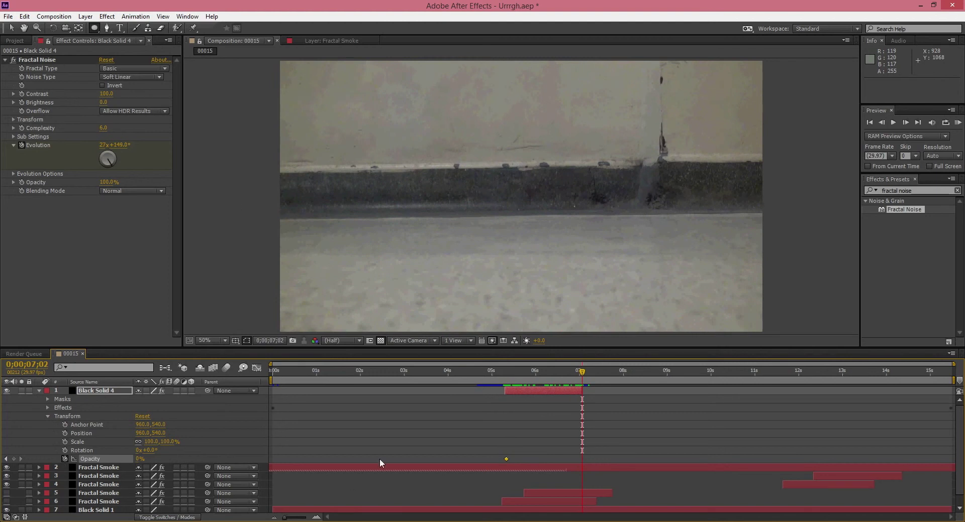
{"action": "left_click", "coordinate": [14, 459]}
Add an Opacity keyframe of 100% on Black Solid 4 at 0;00;06;04, between the two 0% keyframes
{"action": "left_click_drag", "start_coordinate": [574, 372], "coordinate": [593, 386]}
{"action": "left_click_drag", "start_coordinate": [659, 386], "coordinate": [541, 396]}
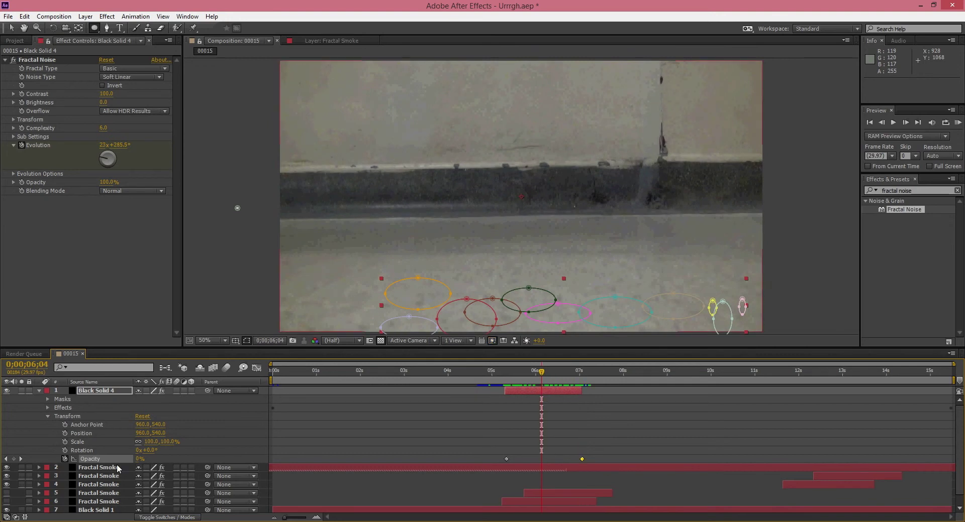
{"action": "left_click", "coordinate": [140, 460]}
{"action": "type", "text": "100"}
{"action": "key", "text": "Return"}
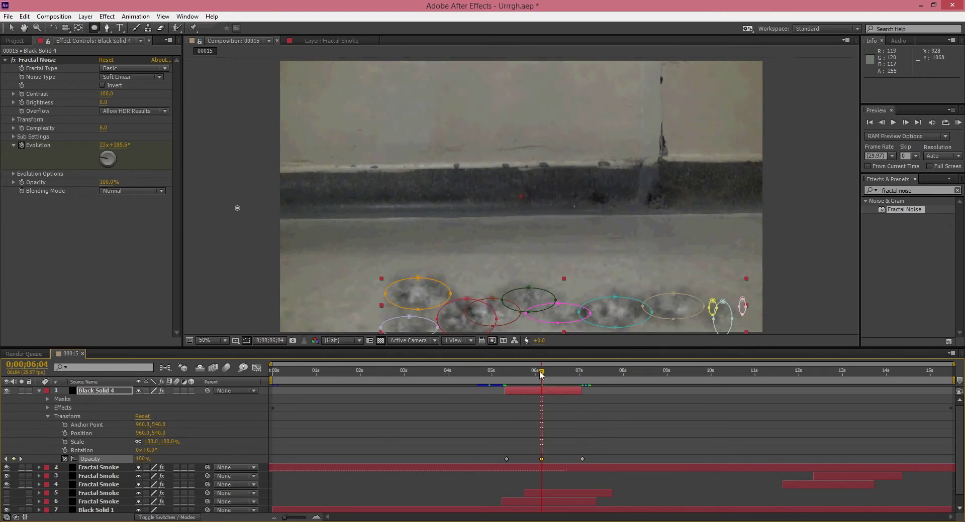
Animate the Anchor Point of Black Solid 4 with a keyframe at 0;00;06;03 and one of 895, 671 at 0;00;06;23
{"action": "left_click_drag", "start_coordinate": [541, 374], "coordinate": [591, 395]}
{"action": "left_click", "coordinate": [540, 373]}
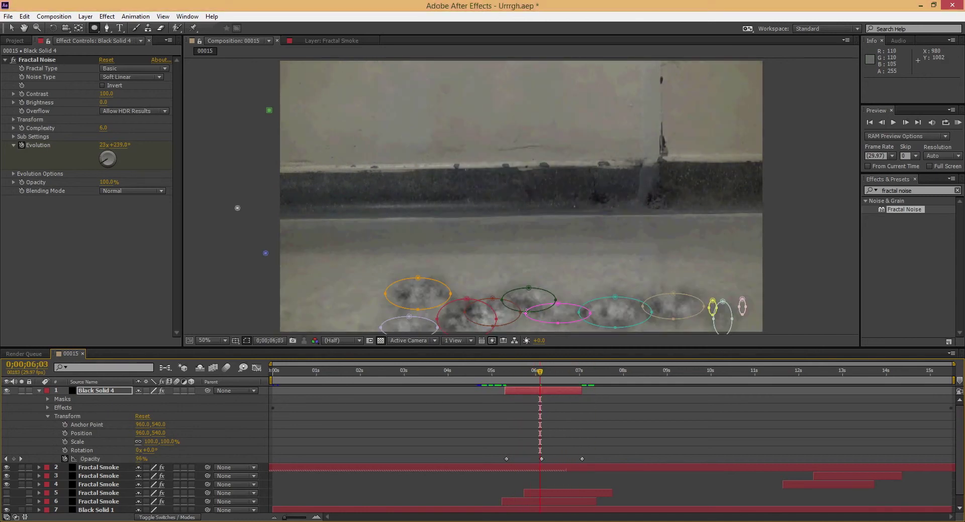
{"action": "left_click", "coordinate": [145, 425]}
{"action": "left_click", "coordinate": [65, 426]}
{"action": "left_click_drag", "start_coordinate": [540, 374], "coordinate": [568, 387]}
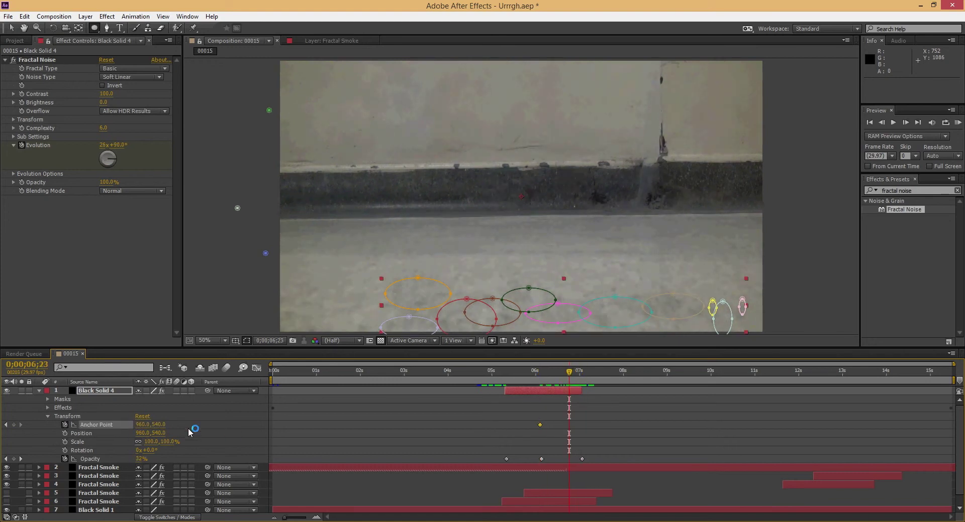
{"action": "mouse_move", "coordinate": [159, 425]}
{"action": "left_mouse_down"}
{"action": "mouse_move", "coordinate": [178, 425]}
{"action": "mouse_move", "coordinate": [137, 425]}
{"action": "mouse_move", "coordinate": [150, 425]}
{"action": "left_mouse_up"}
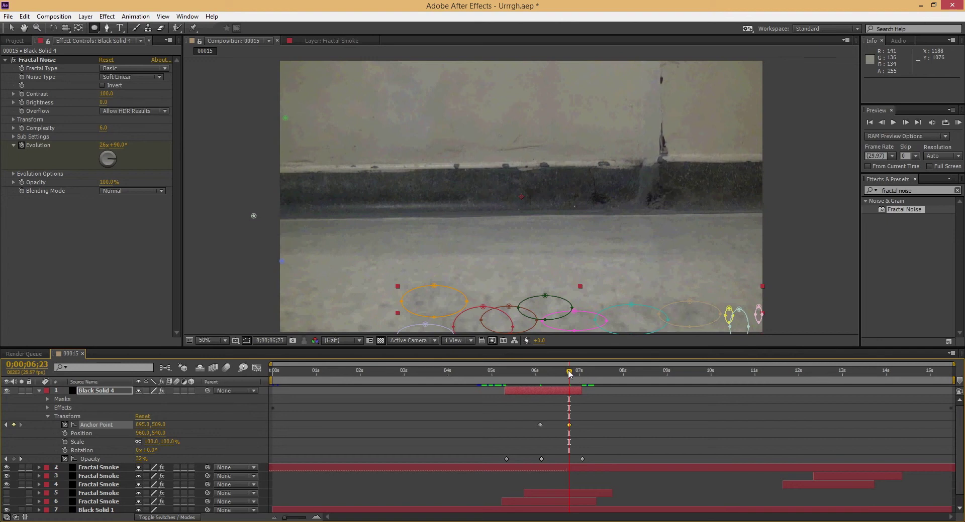
{"action": "left_click_drag", "start_coordinate": [157, 425], "coordinate": [590, 361]}
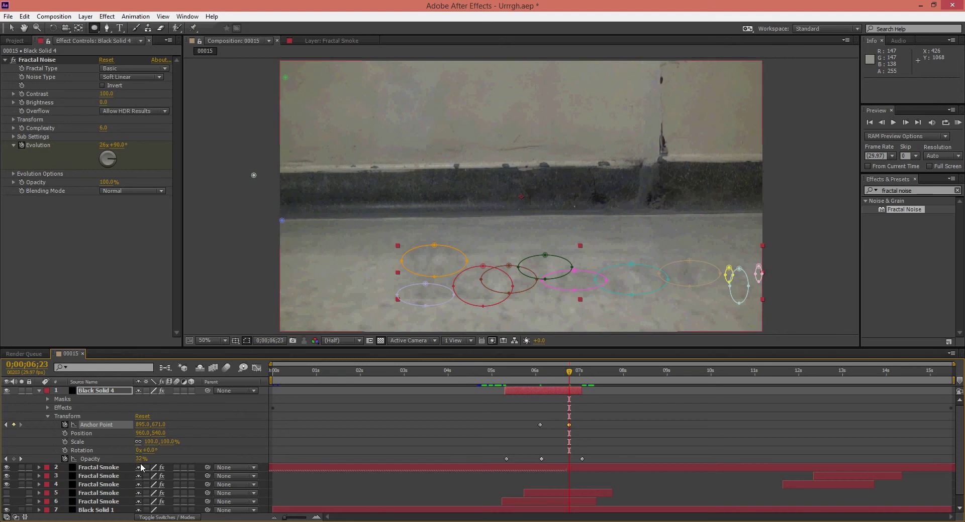
Raise the Opacity of Black Solid 4 at 0;00;06;23 and view the smoke without its mask outlines
{"action": "left_click_drag", "start_coordinate": [141, 459], "coordinate": [310, 454]}
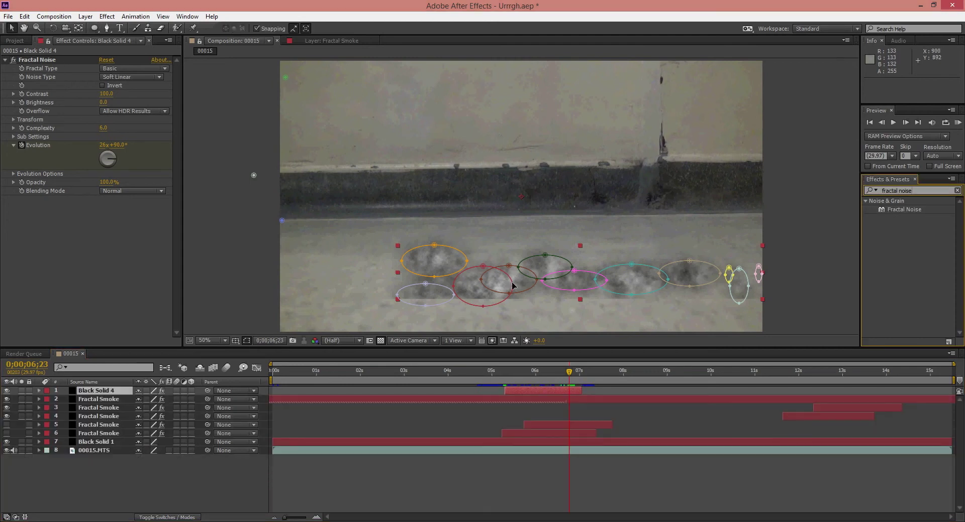
{"action": "left_click", "coordinate": [104, 450]}
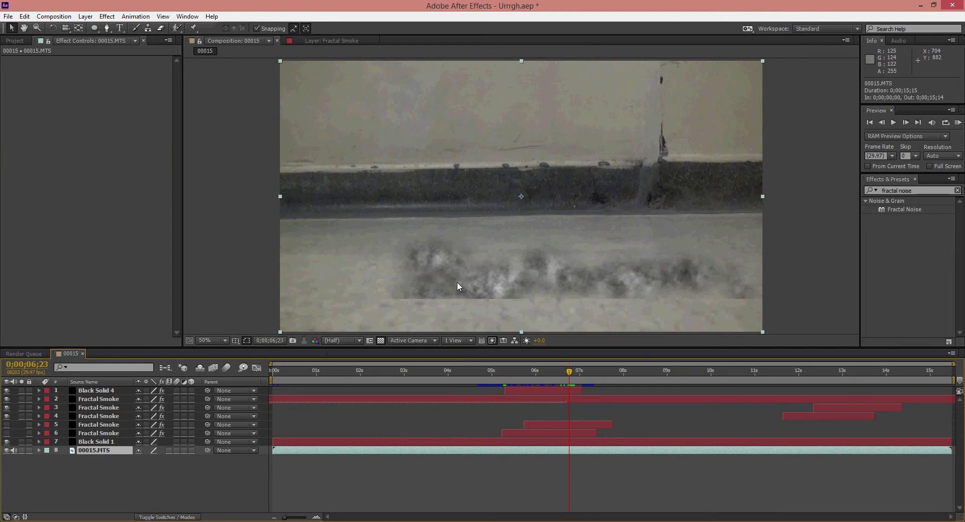
Find the Curves effect and apply it to Black Solid 4
{"action": "left_click", "coordinate": [100, 391]}
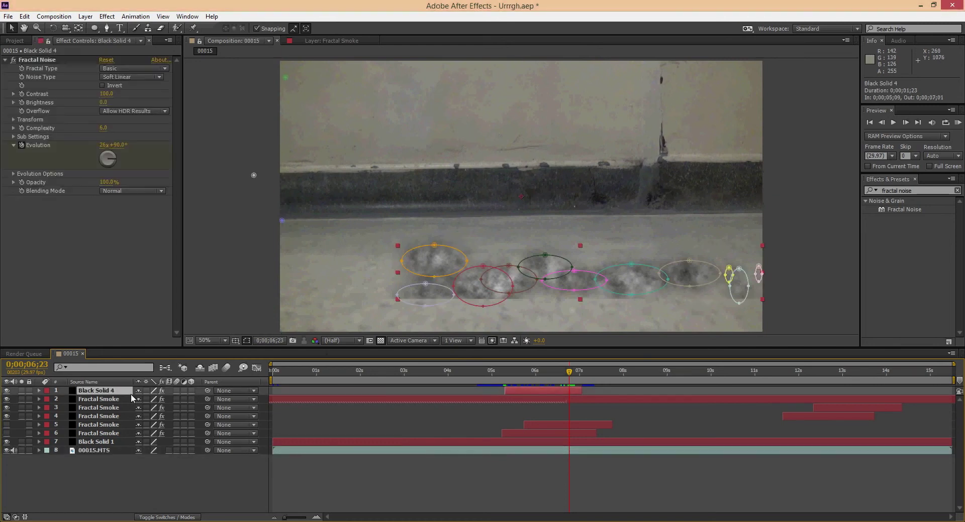
{"action": "left_click", "coordinate": [917, 200]}
{"action": "left_click", "coordinate": [920, 190]}
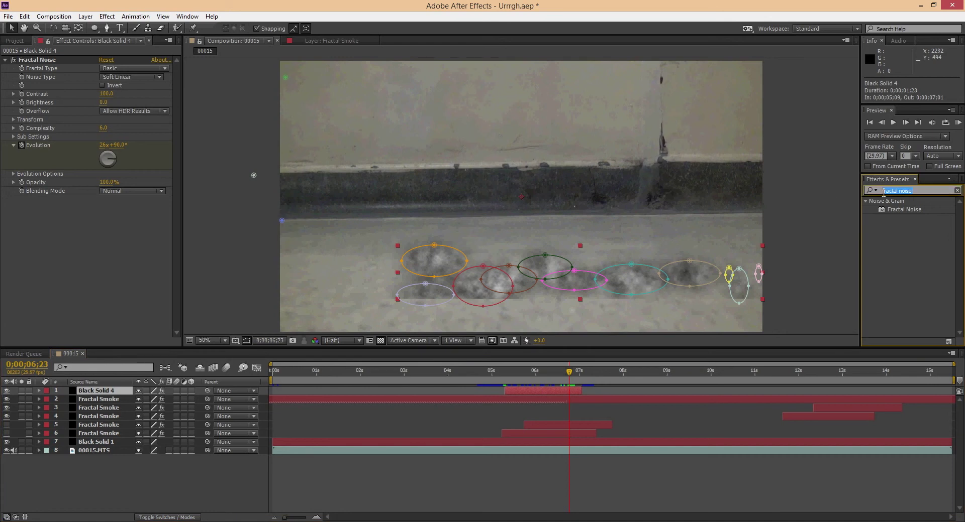
{"action": "type", "text": "curves"}
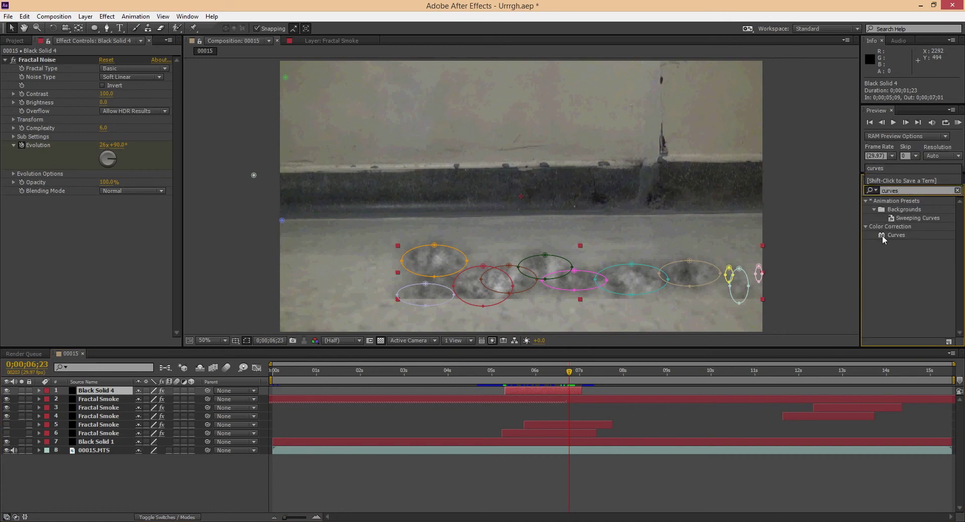
{"action": "left_click_drag", "start_coordinate": [895, 236], "coordinate": [138, 393]}
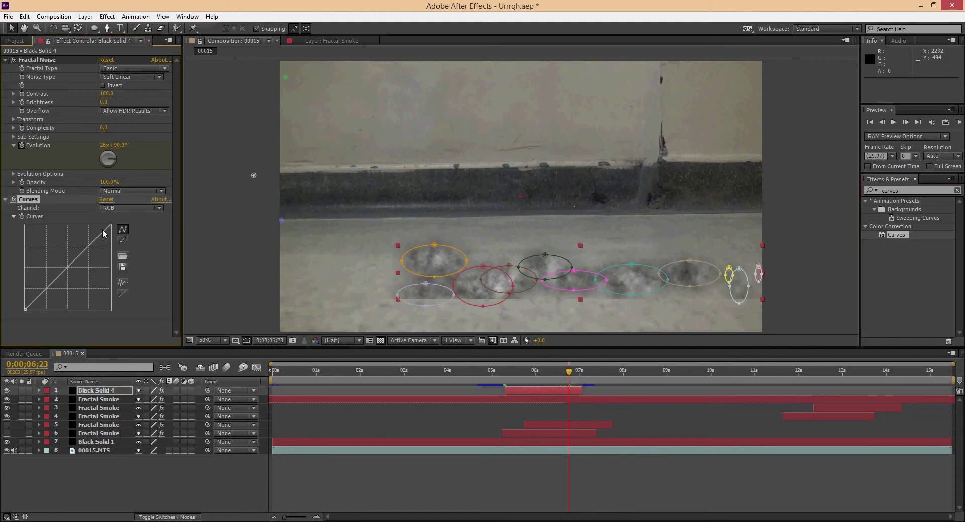
Pull down the Red channel curve in the Curves effect on Black Solid 4
{"action": "left_click", "coordinate": [131, 208]}
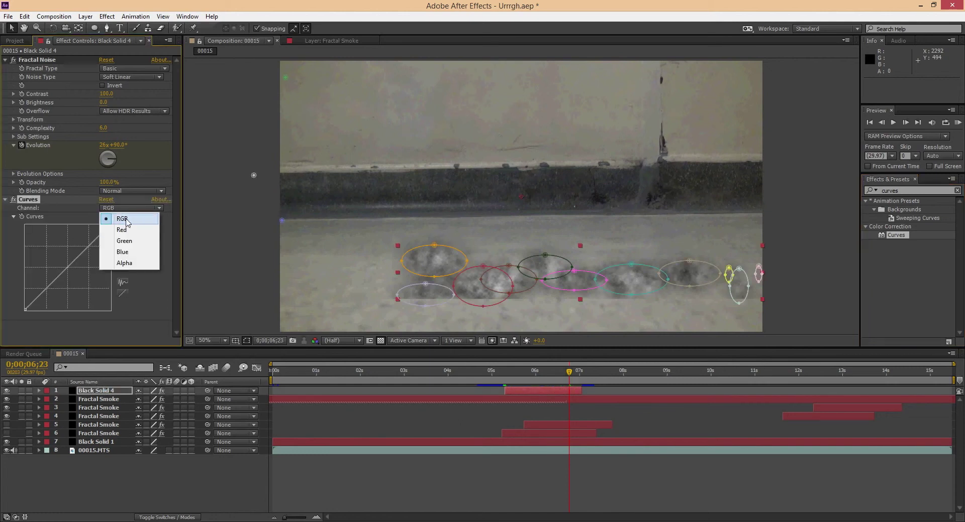
{"action": "left_click", "coordinate": [126, 230]}
{"action": "left_click", "coordinate": [122, 212]}
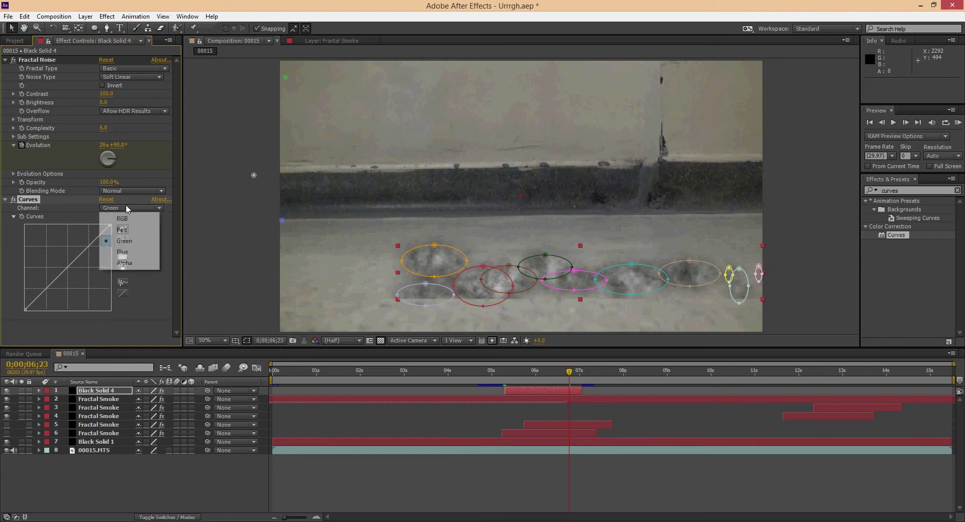
{"action": "left_click", "coordinate": [125, 229]}
{"action": "mouse_move", "coordinate": [71, 267]}
{"action": "left_mouse_down"}
{"action": "mouse_move", "coordinate": [36, 240]}
{"action": "mouse_move", "coordinate": [109, 299]}
{"action": "mouse_move", "coordinate": [74, 257]}
{"action": "mouse_move", "coordinate": [88, 284]}
{"action": "mouse_move", "coordinate": [41, 252]}
{"action": "mouse_move", "coordinate": [93, 294]}
{"action": "mouse_move", "coordinate": [60, 251]}
{"action": "mouse_move", "coordinate": [93, 275]}
{"action": "mouse_move", "coordinate": [54, 254]}
{"action": "mouse_move", "coordinate": [85, 280]}
{"action": "mouse_move", "coordinate": [77, 259]}
{"action": "mouse_move", "coordinate": [88, 275]}
{"action": "left_mouse_up"}
Go through the Green, Blue and Alpha channels of the Curves effect and bend the RGB curve downward
{"action": "left_click", "coordinate": [122, 210]}
{"action": "left_click", "coordinate": [127, 237]}
{"action": "left_click", "coordinate": [130, 208]}
{"action": "left_click", "coordinate": [123, 252]}
{"action": "left_click", "coordinate": [130, 208]}
{"action": "left_click", "coordinate": [123, 265]}
{"action": "left_click", "coordinate": [129, 208]}
{"action": "left_click", "coordinate": [126, 214]}
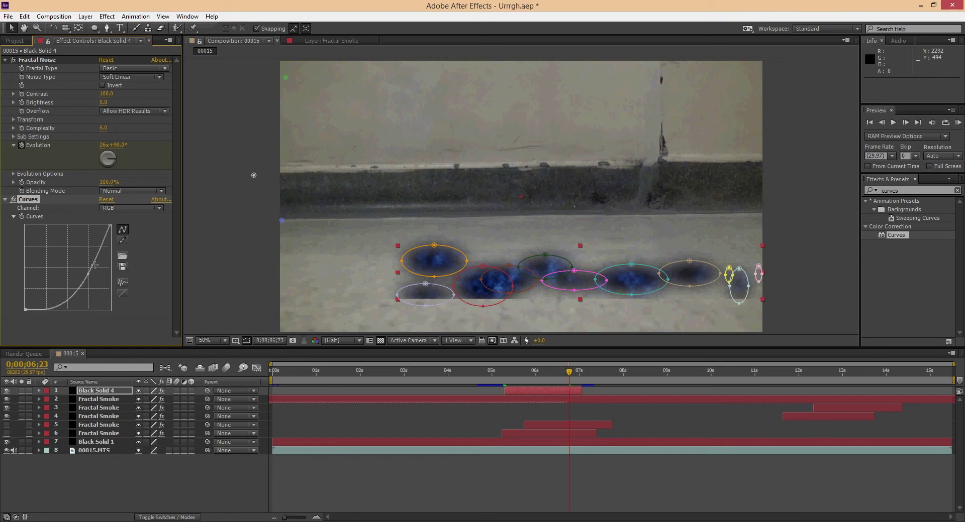
Lower the midpoint of the Blue channel curve and adjust the midpoint of the Green channel curve
{"action": "left_click", "coordinate": [129, 208]}
{"action": "left_click", "coordinate": [124, 241]}
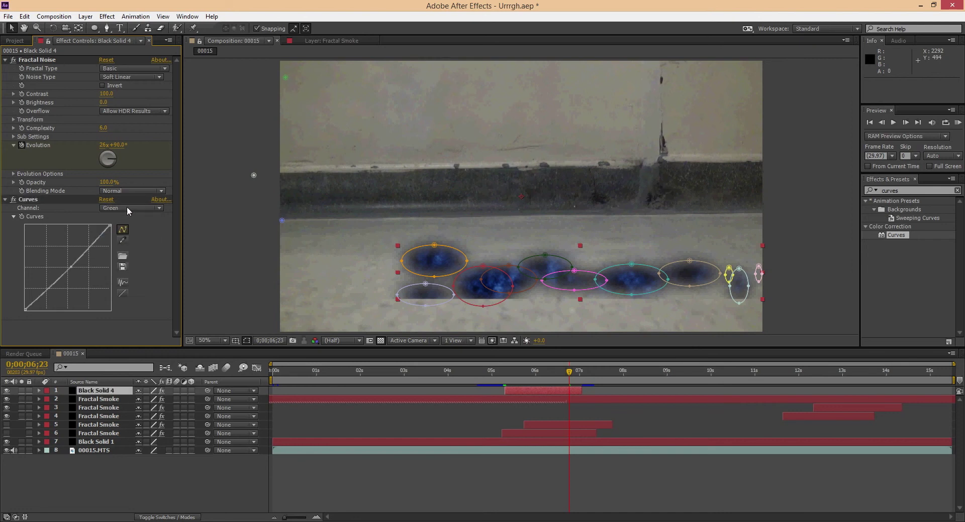
{"action": "left_click", "coordinate": [128, 208]}
{"action": "left_click", "coordinate": [125, 254]}
{"action": "left_click_drag", "start_coordinate": [70, 266], "coordinate": [64, 286]}
{"action": "left_click", "coordinate": [112, 208]}
{"action": "left_click", "coordinate": [124, 241]}
{"action": "left_click", "coordinate": [69, 266]}
Reshape the RGB curve of Black Solid 4 into a steep arch for strongly coloured smoke
{"action": "left_click", "coordinate": [128, 208]}
{"action": "left_click", "coordinate": [125, 228]}
{"action": "left_click", "coordinate": [128, 208]}
{"action": "left_click", "coordinate": [118, 219]}
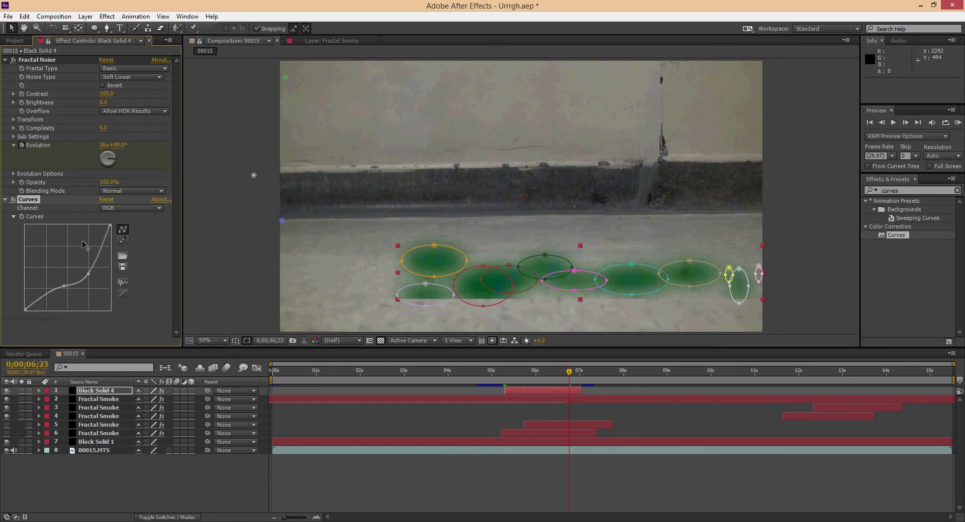
{"action": "left_click_drag", "start_coordinate": [98, 253], "coordinate": [89, 251]}
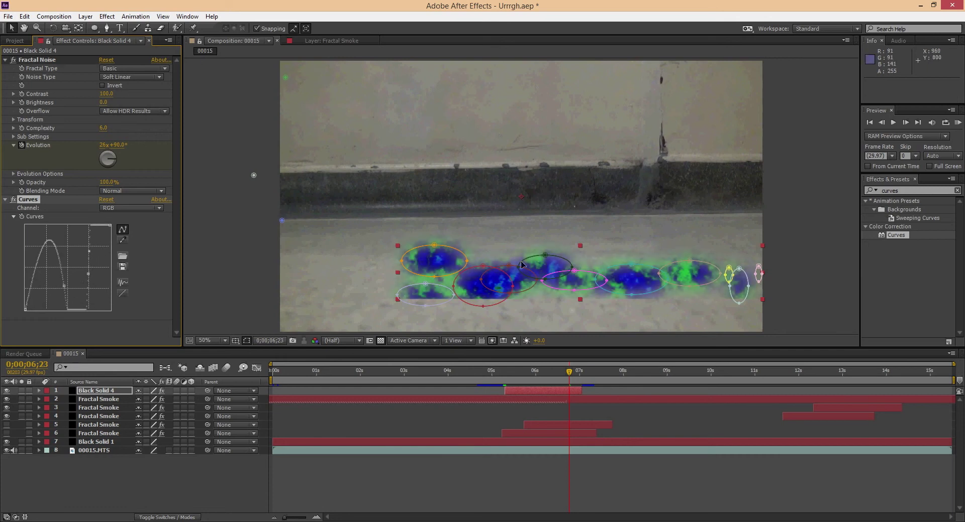
Discard the distorted Curves adjustments on Black Solid 4, keeping only a single downward bend in the RGB curve
{"action": "mouse_move", "coordinate": [568, 372]}
{"action": "left_mouse_down"}
{"action": "mouse_move", "coordinate": [518, 372]}
{"action": "mouse_move", "coordinate": [602, 386]}
{"action": "mouse_move", "coordinate": [518, 383]}
{"action": "mouse_move", "coordinate": [562, 385]}
{"action": "left_mouse_up"}
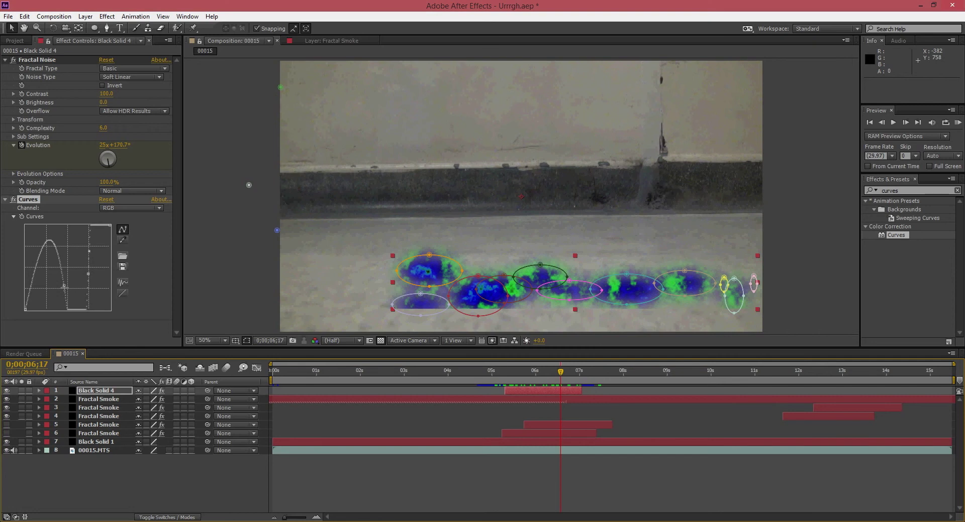
{"action": "key", "text": "Delete"}
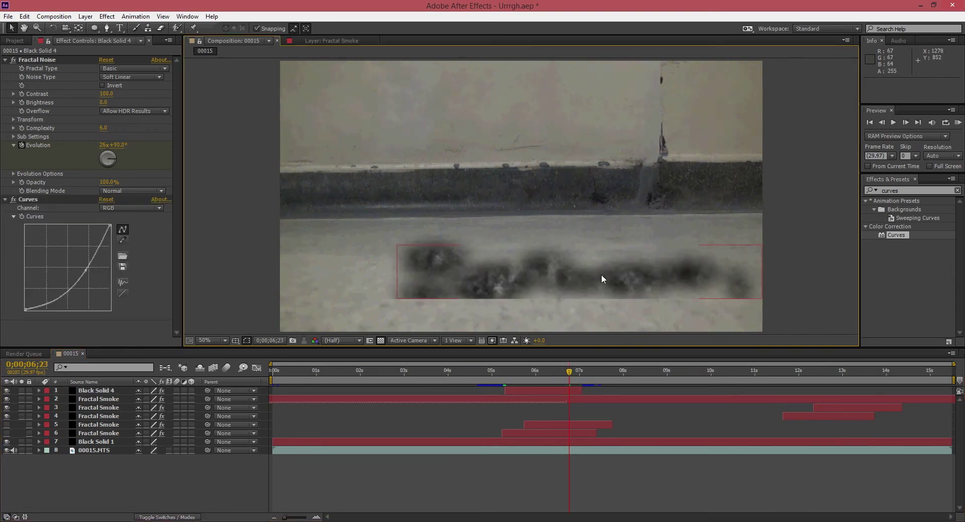
Scrub through the footage between about 0;00;05 and 0;00;07;08 to check the darkened smoke animation
{"action": "left_click_drag", "start_coordinate": [570, 374], "coordinate": [478, 381]}
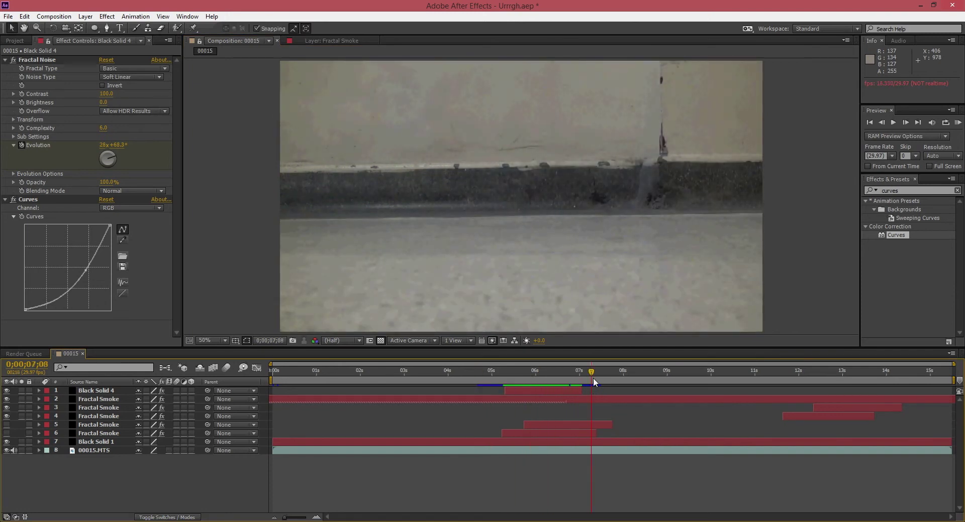
{"action": "left_click_drag", "start_coordinate": [592, 370], "coordinate": [554, 372]}
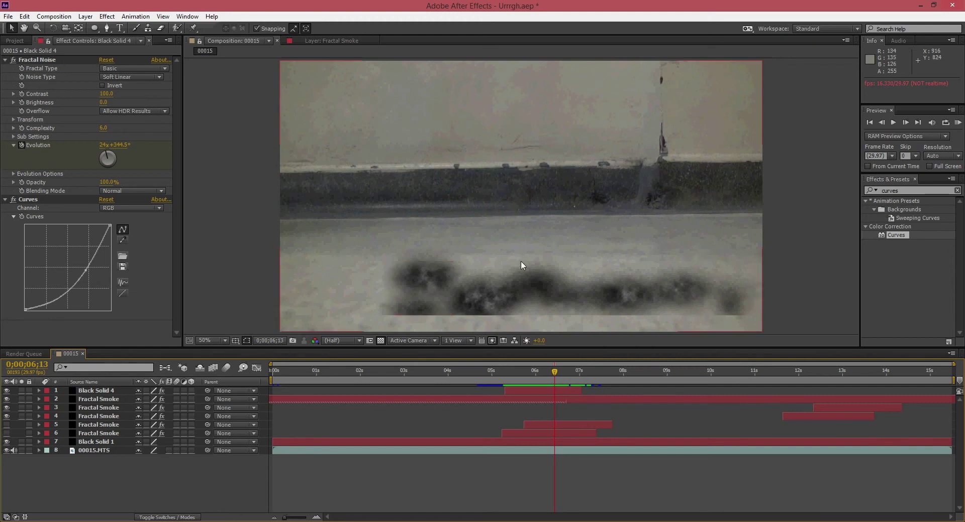
{"action": "left_click_drag", "start_coordinate": [559, 370], "coordinate": [571, 402]}
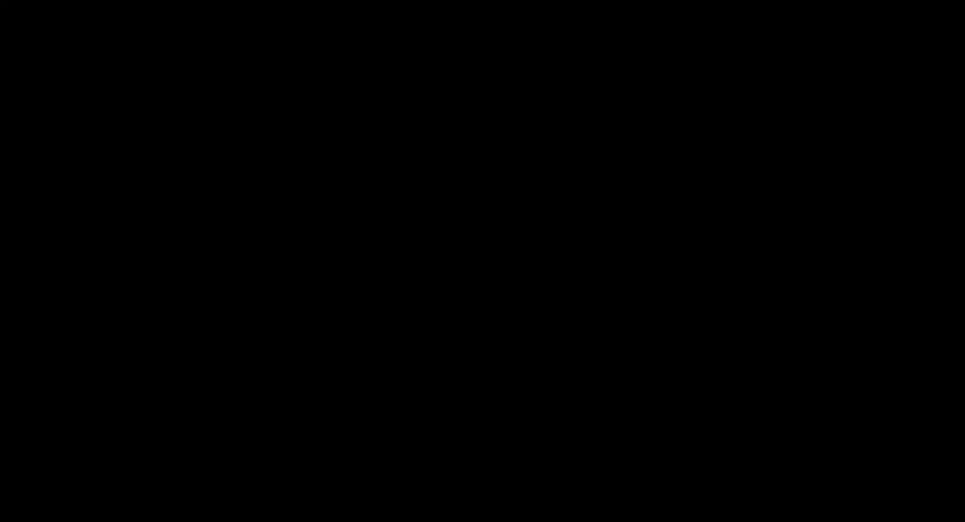